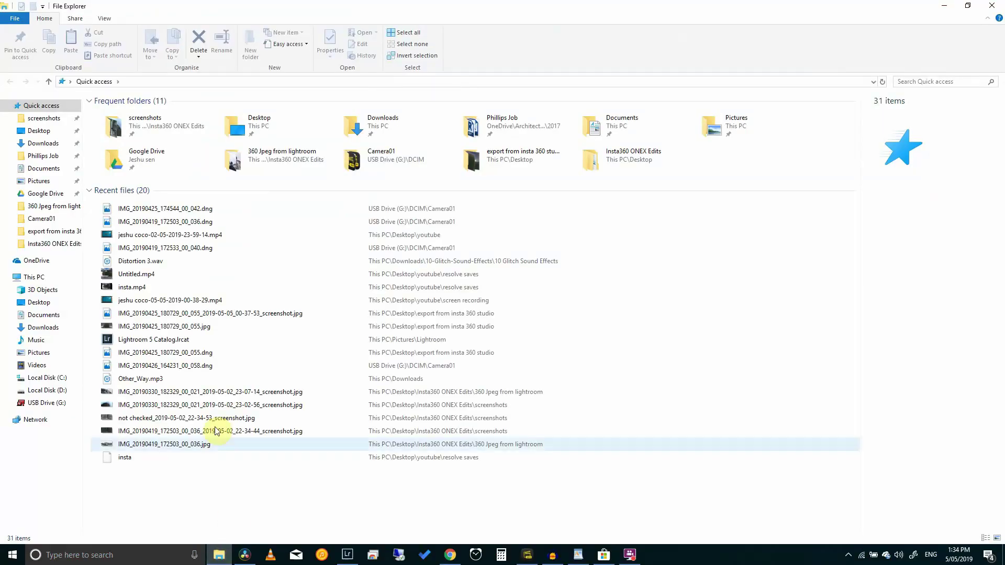
Step: Browse from This PC to USB Drive (G:) > DCIM > Camera01, listing its 115 DNG, INSP and INSV files
left_click(44, 278)
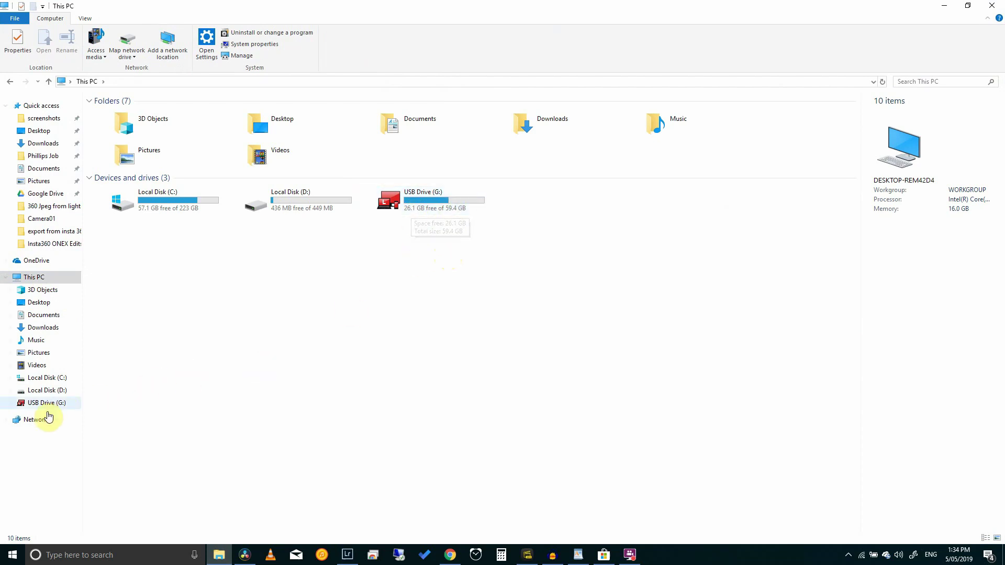
double_click(418, 210)
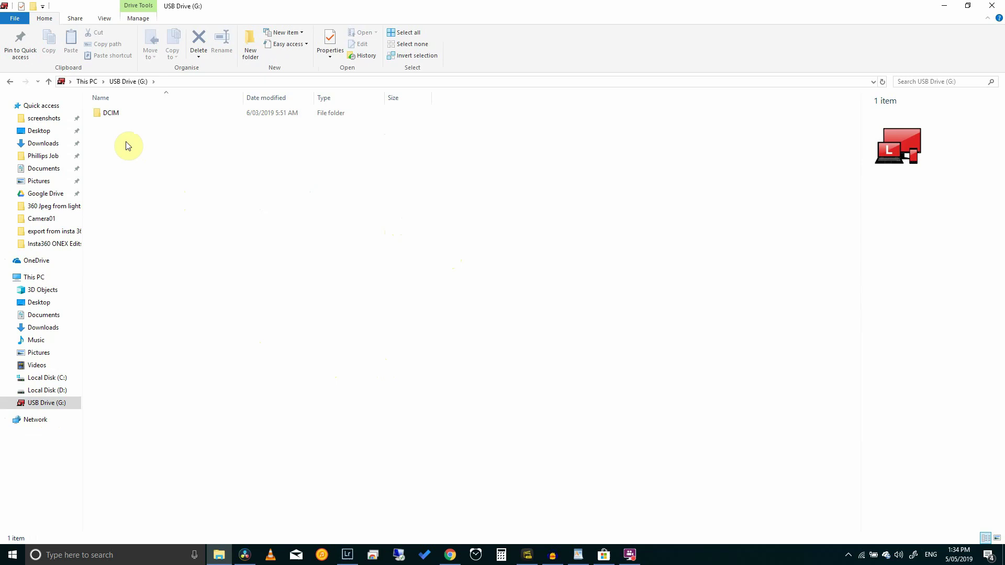
double_click(114, 113)
left_click(119, 126)
double_click(120, 128)
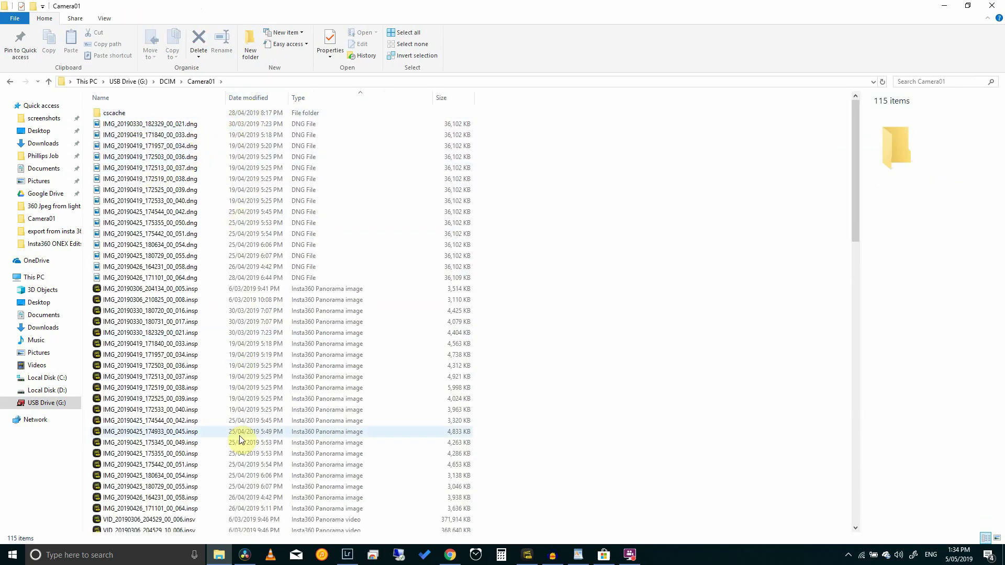
Step: Sort Camera01 by name and compare the 172519_038 DNG with its matching INSP file
scroll(241, 388, "down", 8)
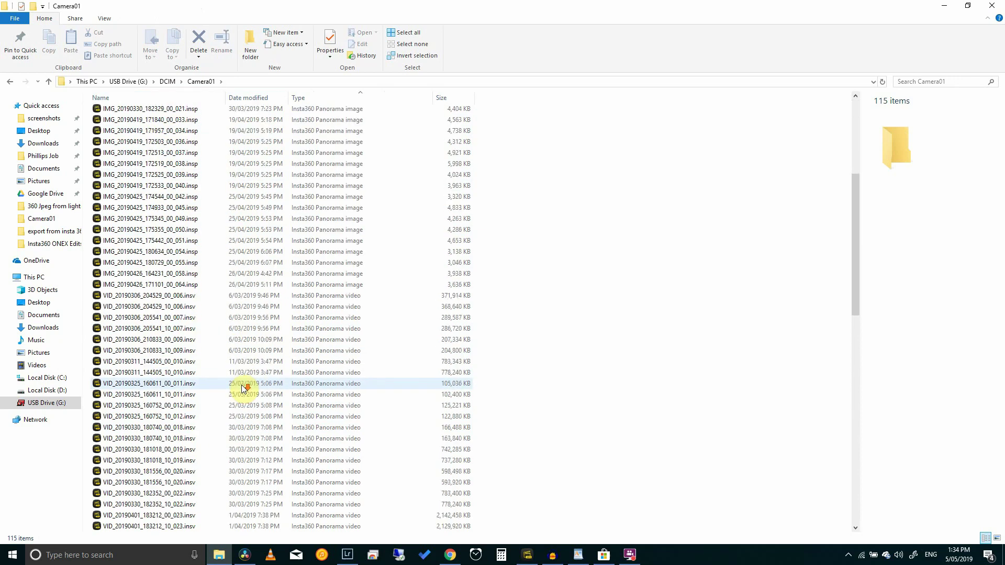
scroll(254, 450, "up", 8)
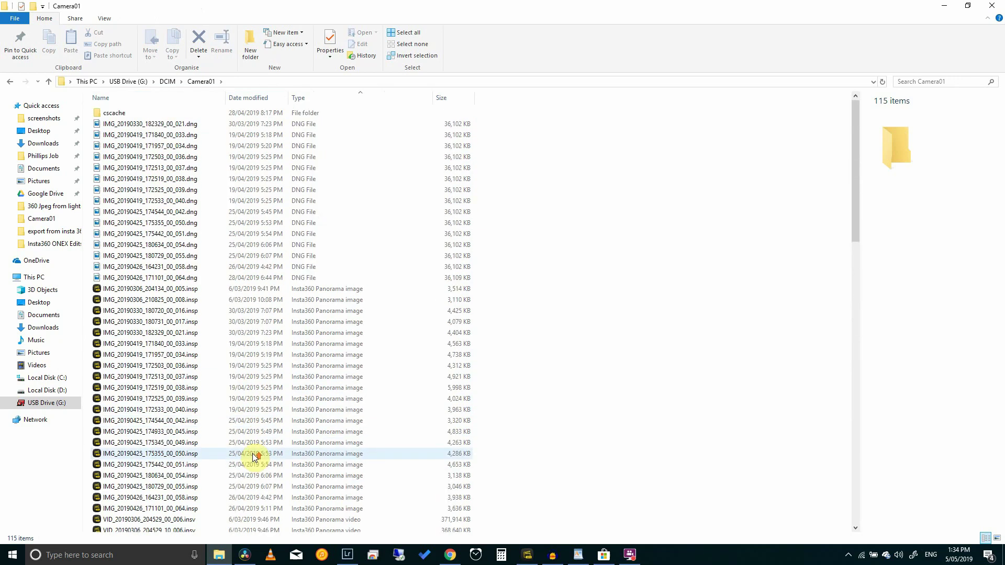
left_click(156, 99)
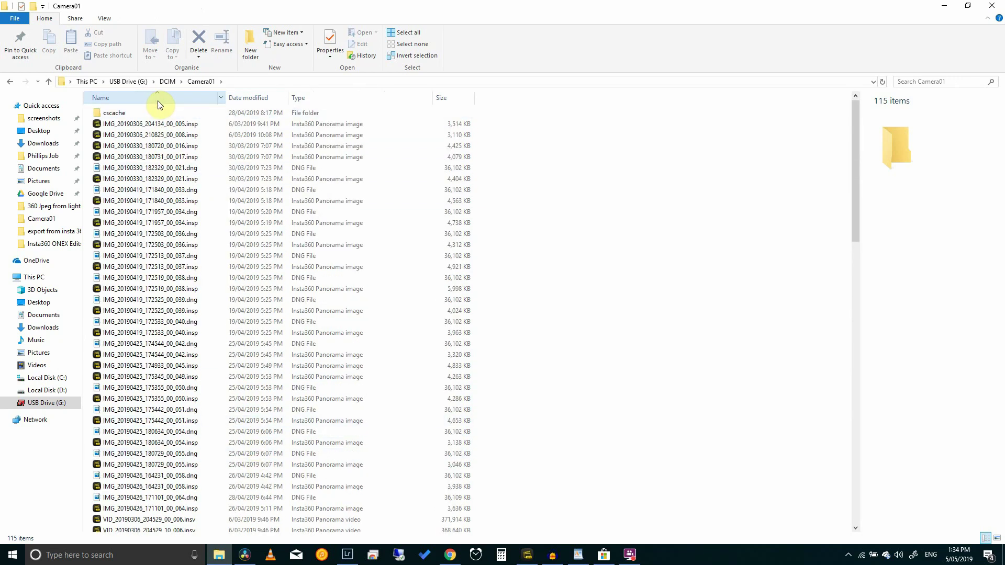
left_click(146, 279)
left_click(148, 288)
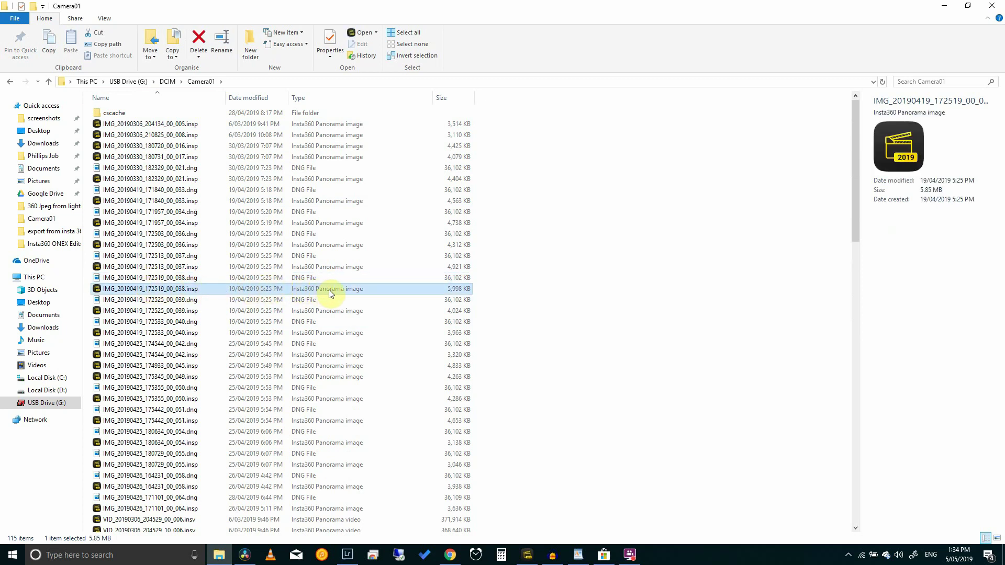
Step: Recheck the 35.2 MB DNG against its INSP twin, then close Insta360 Studio
left_click(180, 279)
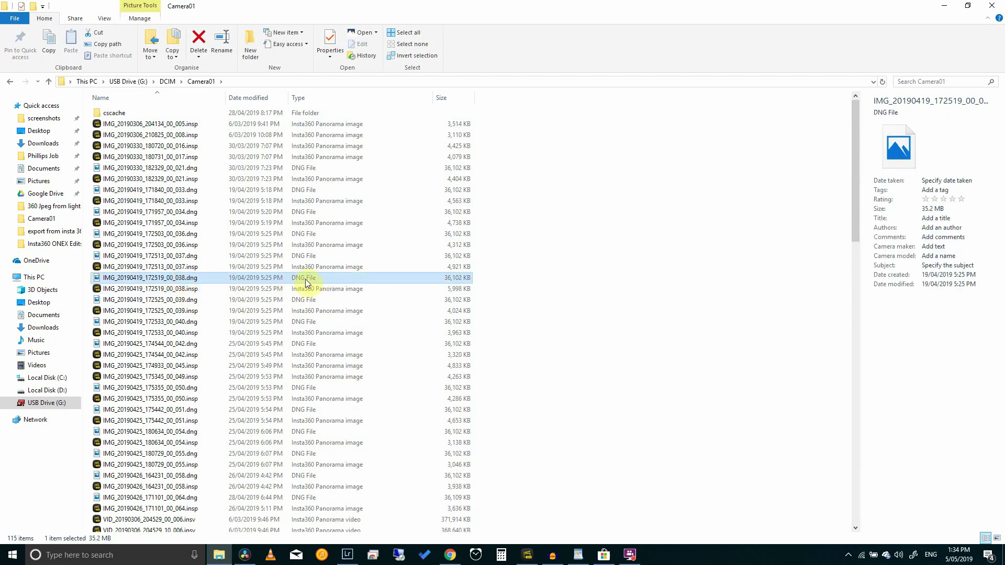
left_click(190, 290)
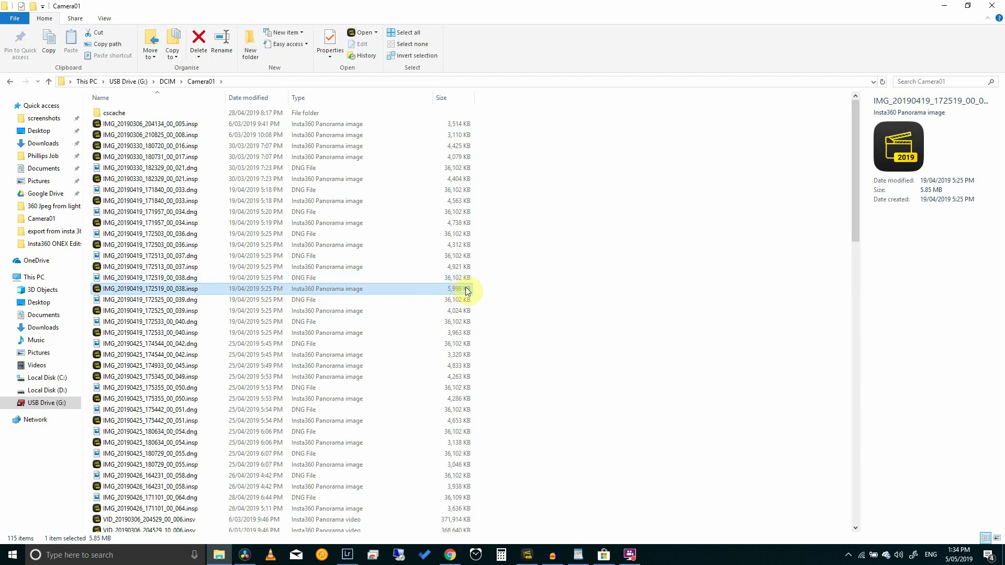
left_click(190, 279)
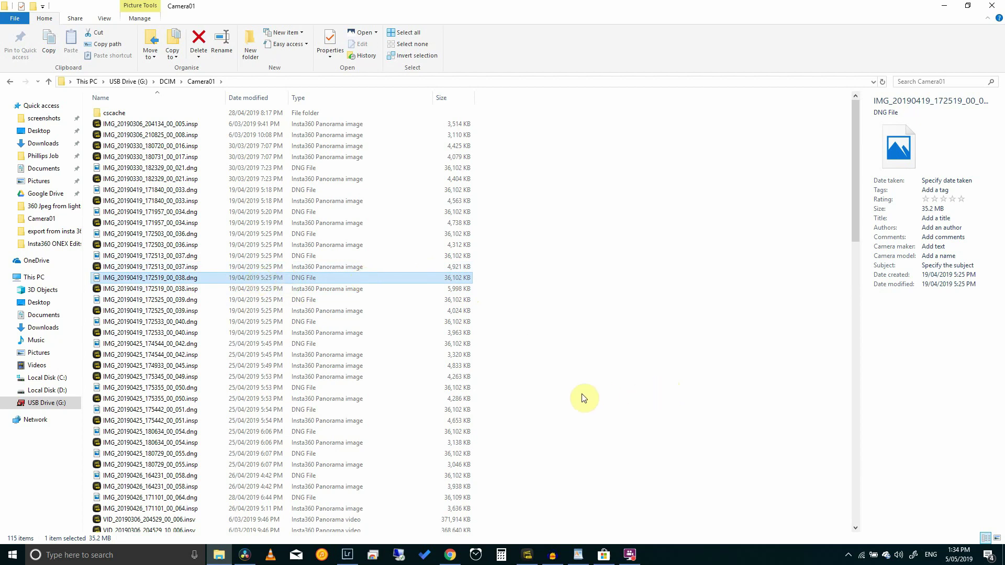
right_click(527, 560)
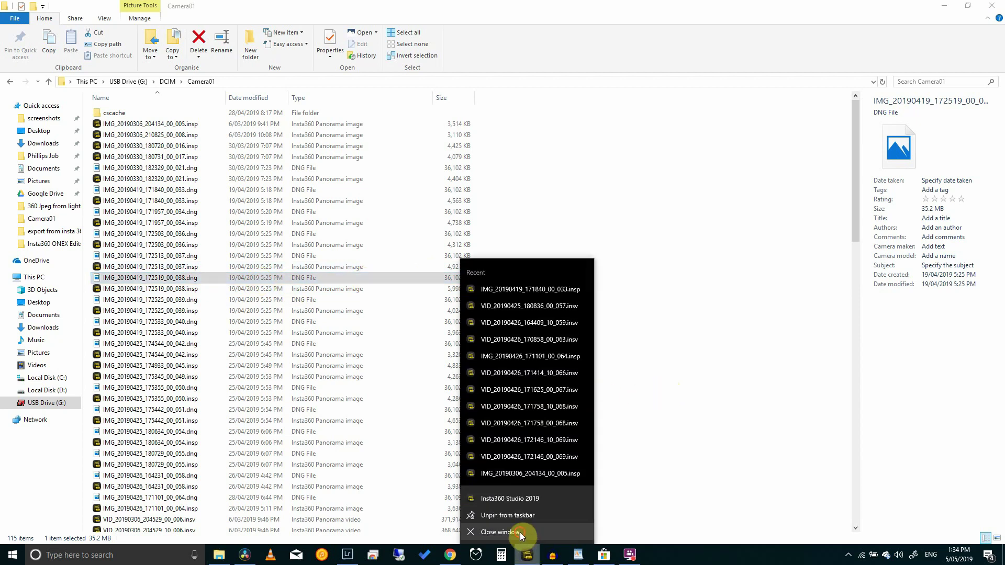
left_click(520, 532)
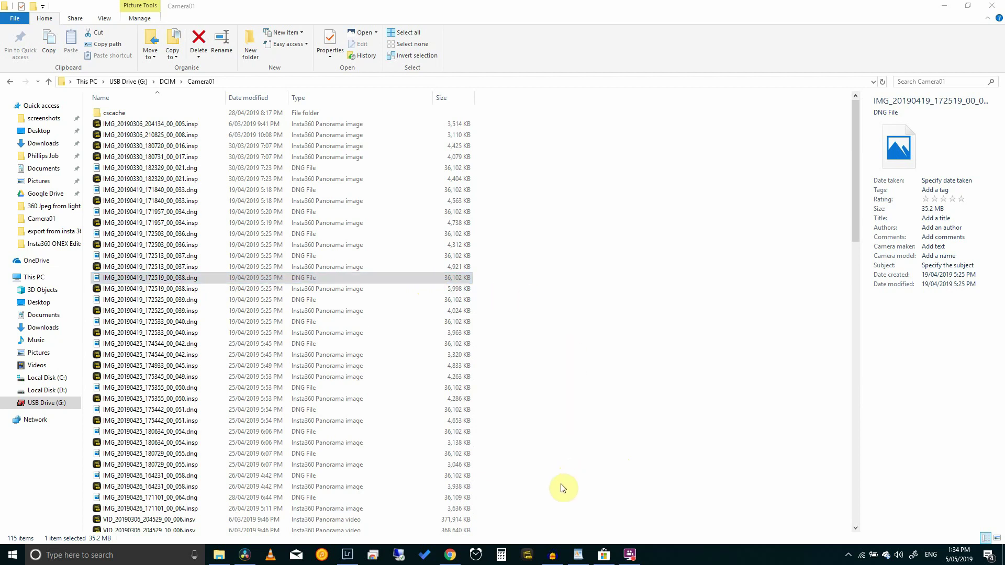
Step: Relaunch Insta360 Studio and get its window maximized again
left_click(529, 555)
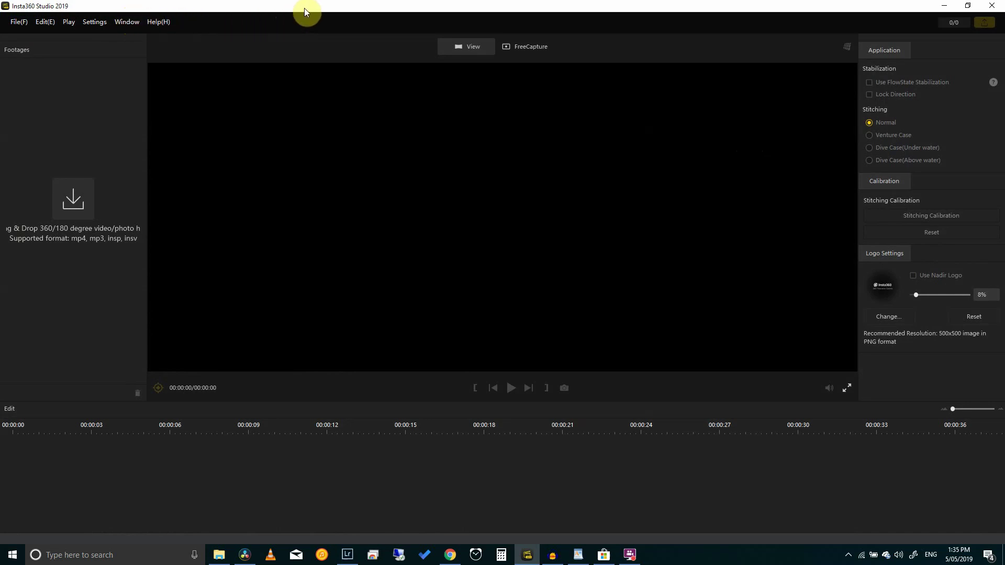
double_click(319, 4)
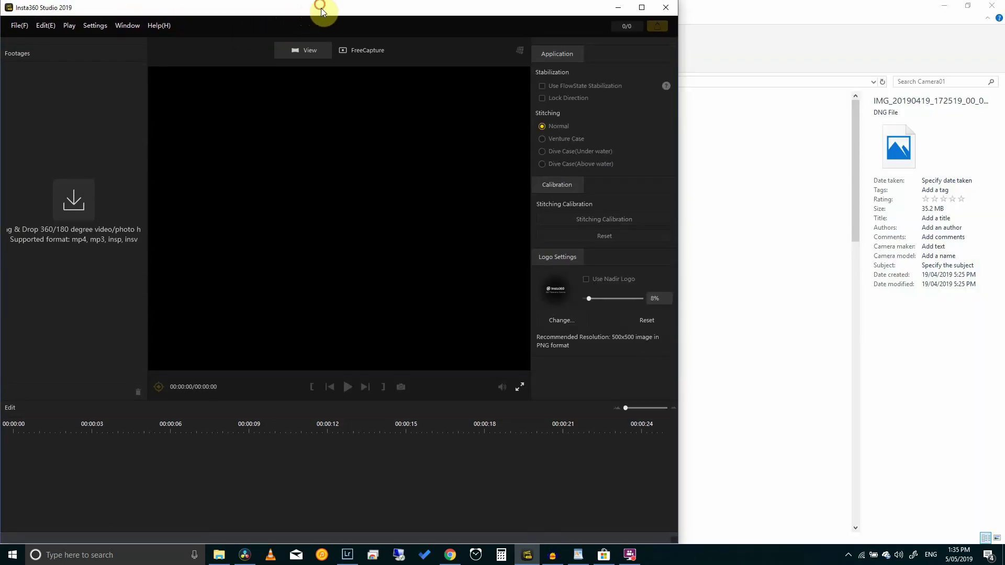
left_click_drag(321, 5, 474, 48)
double_click(474, 48)
Step: In Camera01, select both the IMG_20190419_172503_00_036 DNG and INSP files
left_click(220, 555)
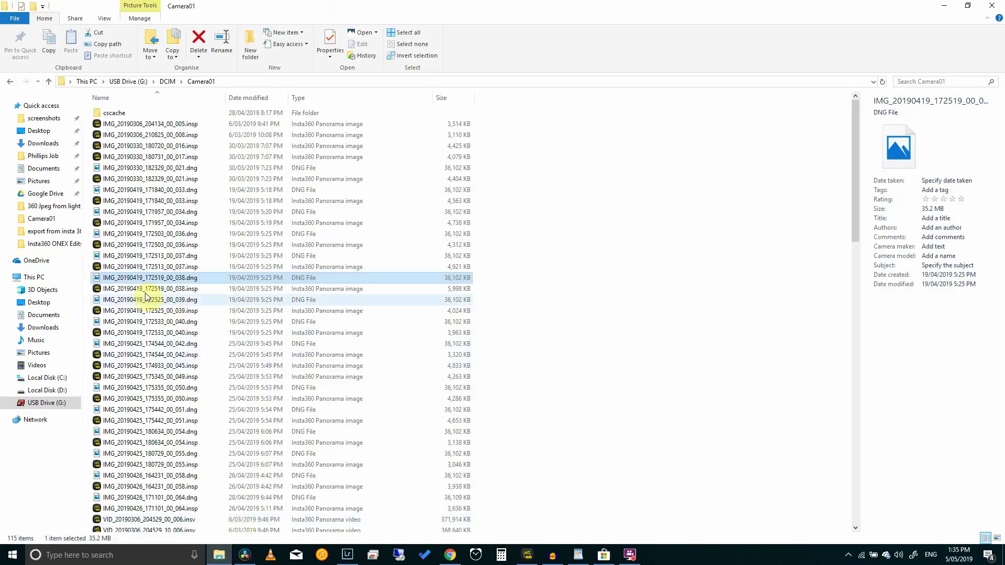
left_click(193, 235)
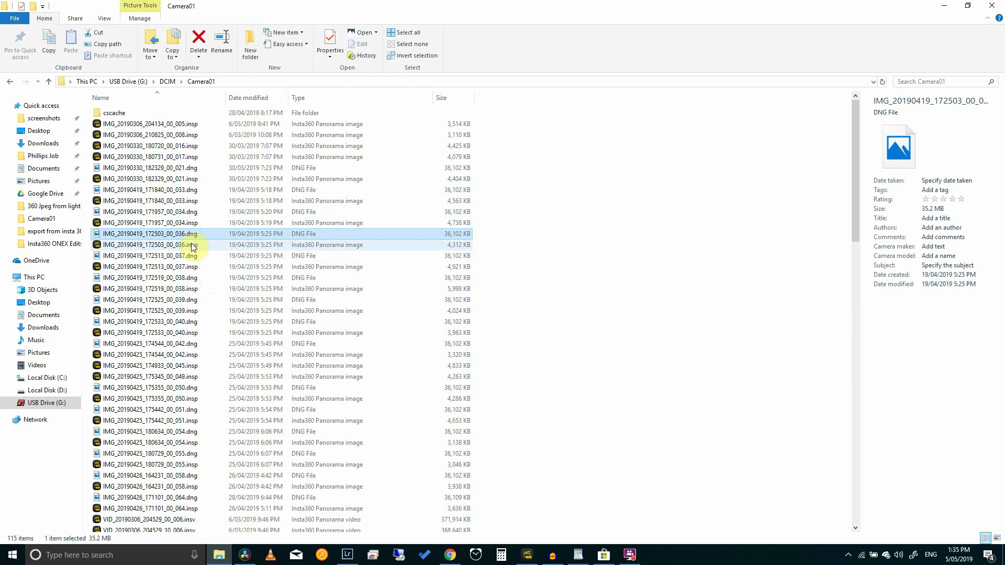
left_click(179, 245, "ctrl")
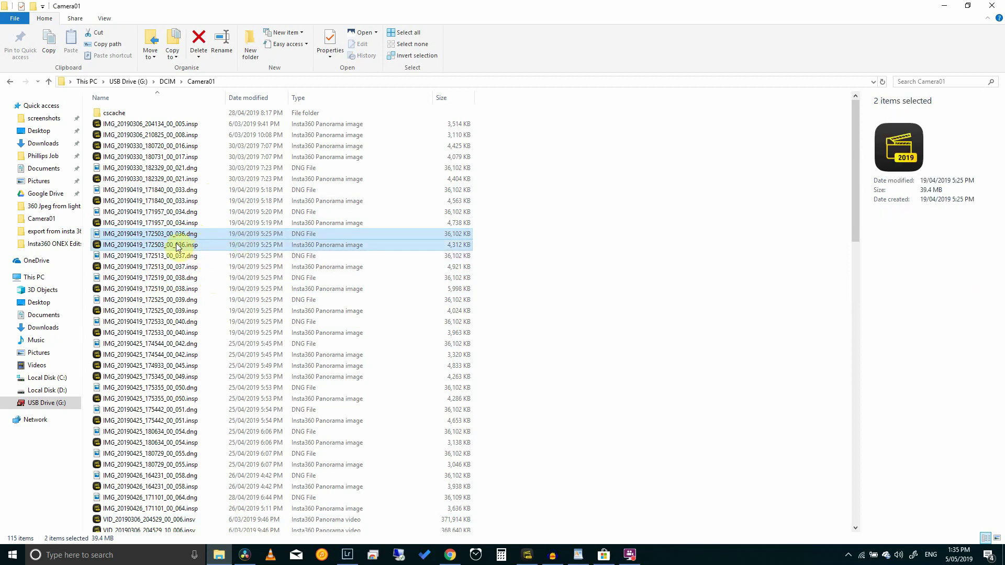
Step: Import the 172503_036 DNG/INSP pair and rotate the DNG to look down onto the boardwalk
left_click_drag(184, 248, 73, 262)
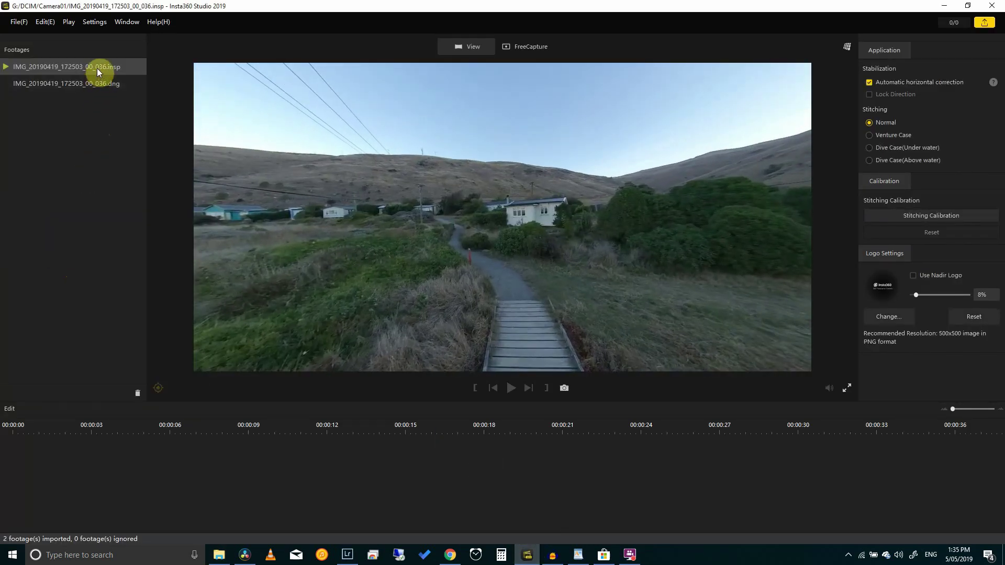
left_click_drag(438, 157, 538, 244)
left_click(81, 83)
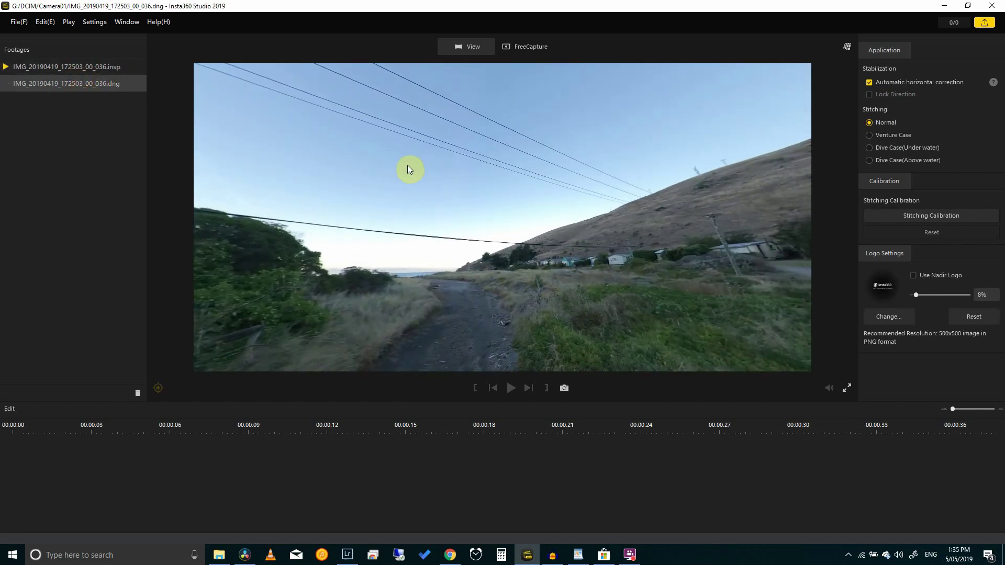
left_click_drag(410, 169, 558, 169)
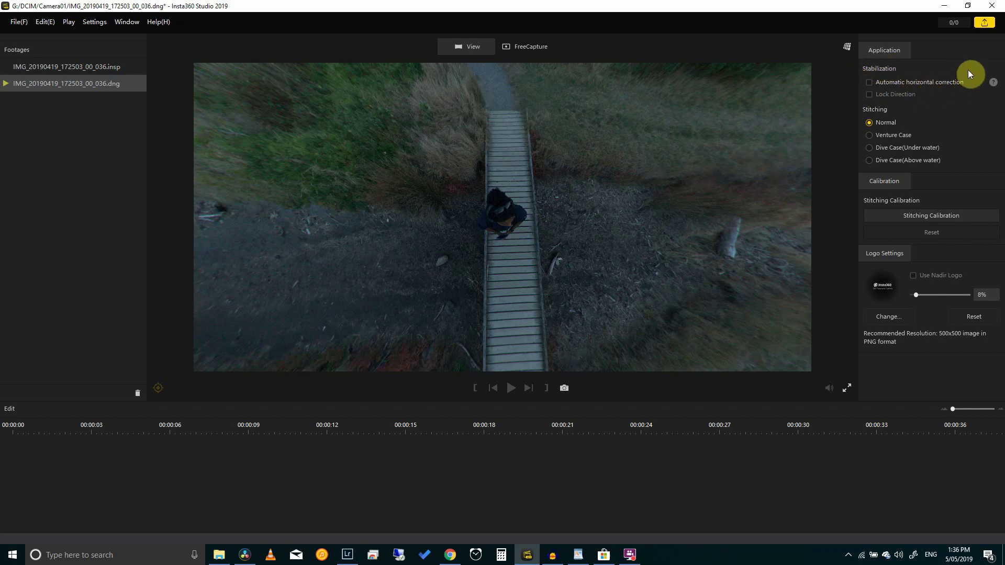
Step: Export the reframed 6080 x 3040 DNG, entering 'Insta 360from studio', and close the finished task list
left_click(984, 25)
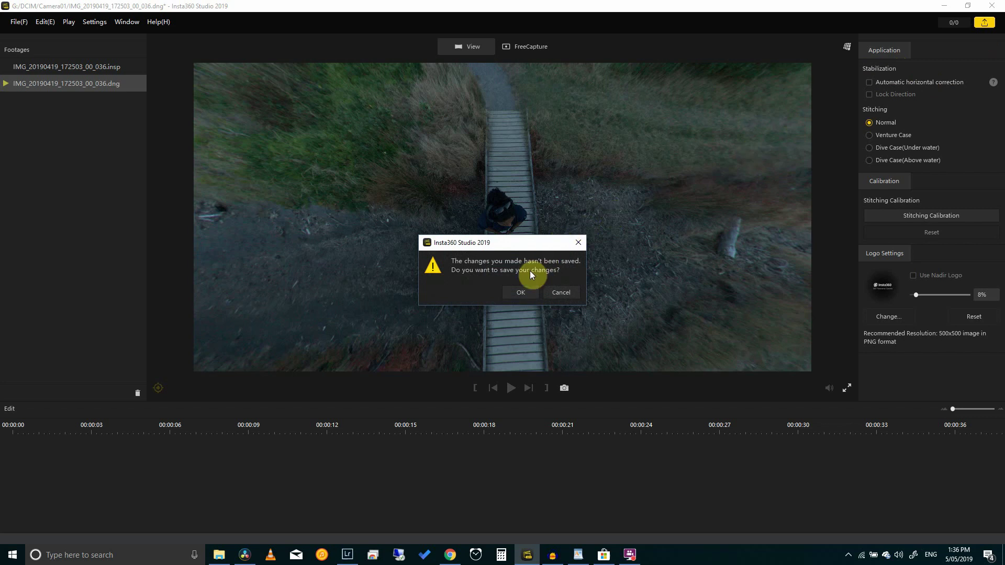
left_click(524, 295)
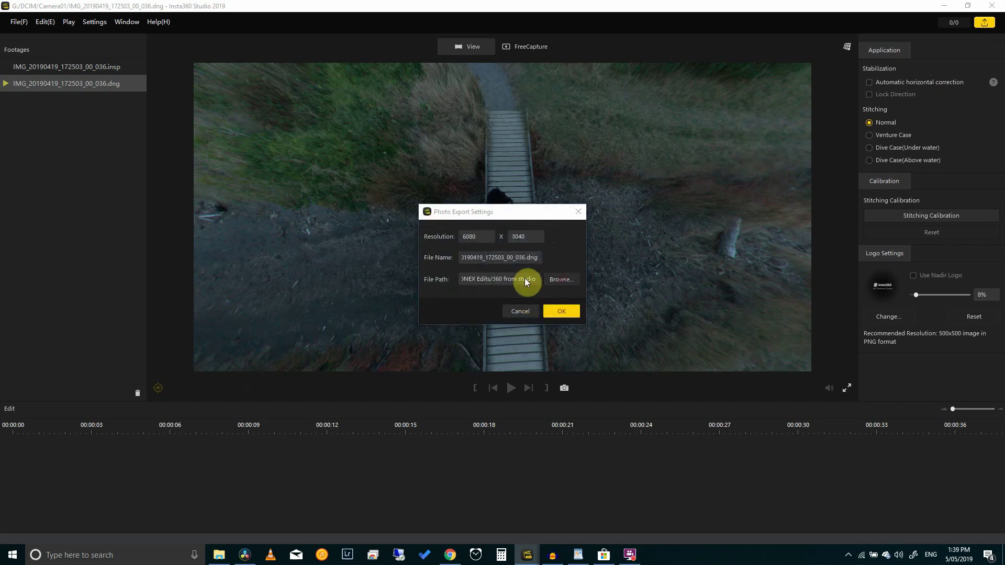
left_click(523, 279)
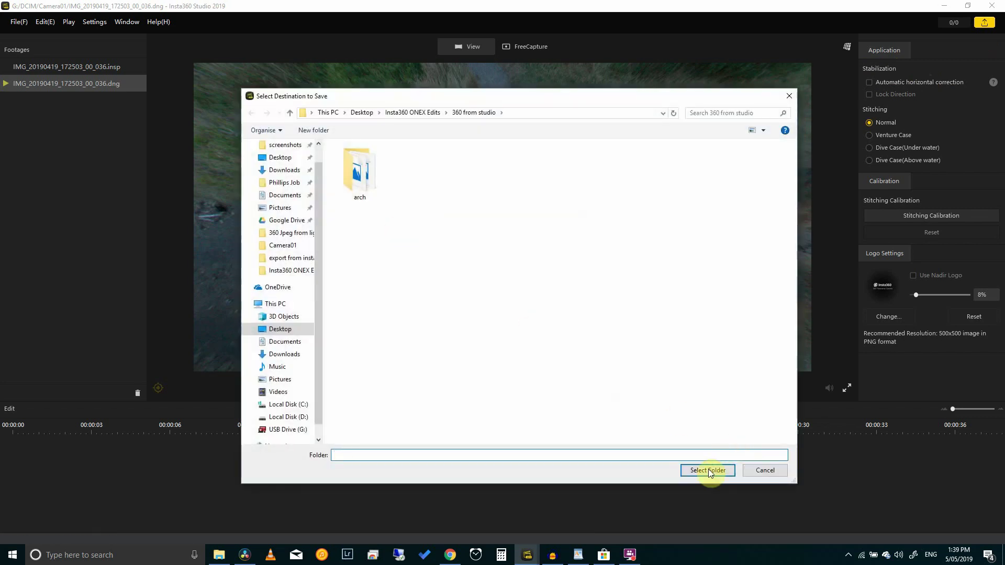
left_click(708, 469)
type("Insta 360")
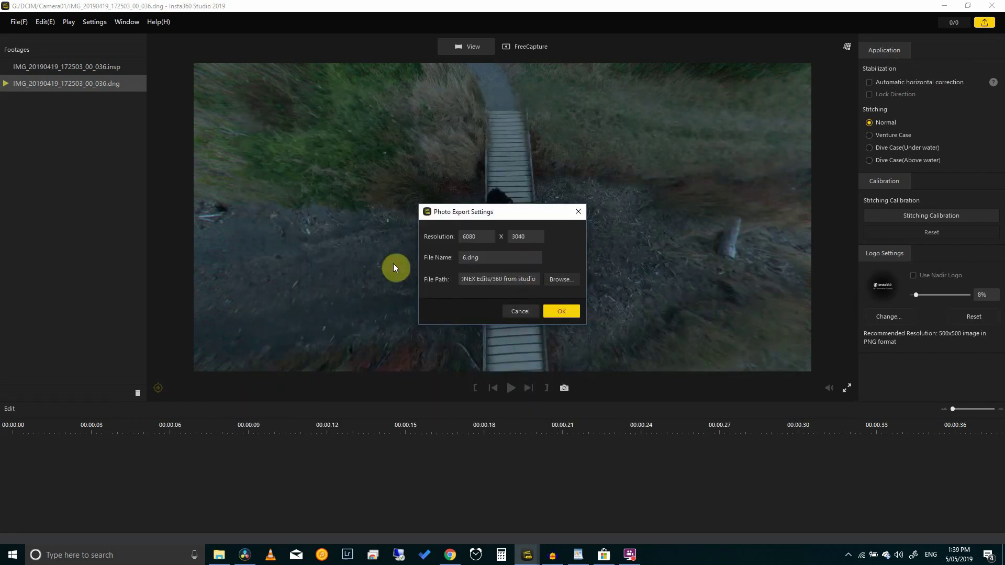
type("from studio")
left_click(558, 312)
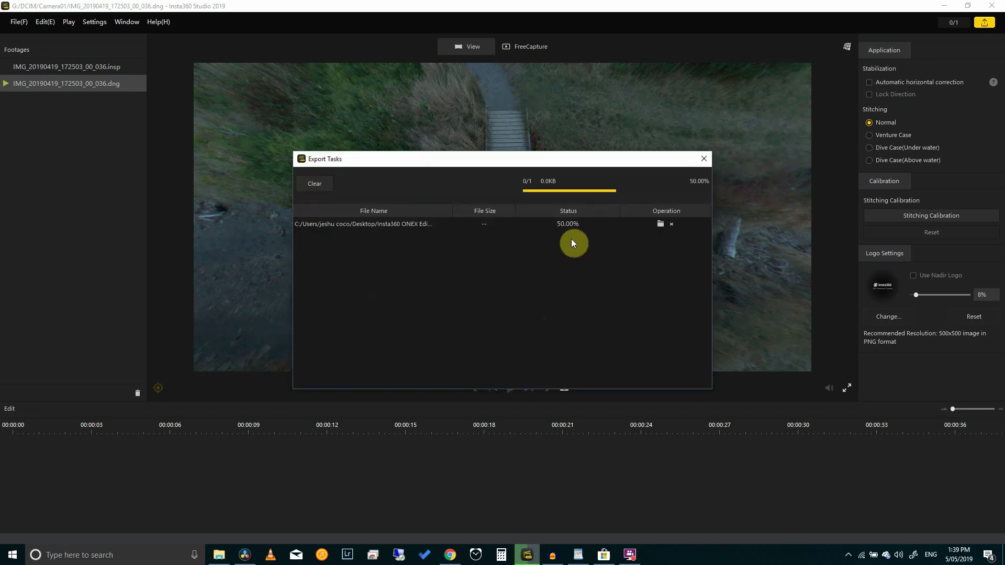
left_click(702, 162)
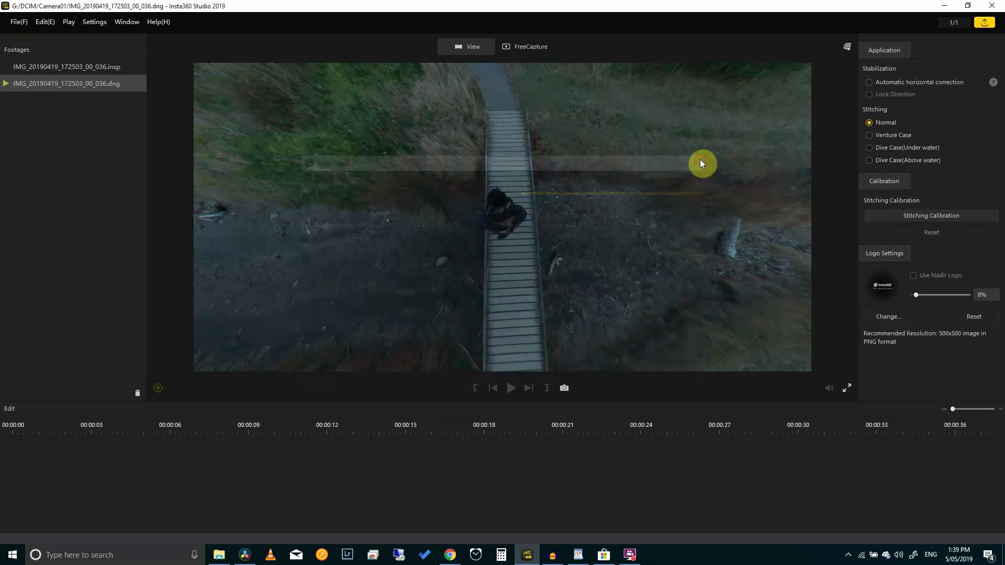
Step: Import the exported Insta 360 Raw Image DNG into the Lightroom 5 catalogue
left_click(216, 555)
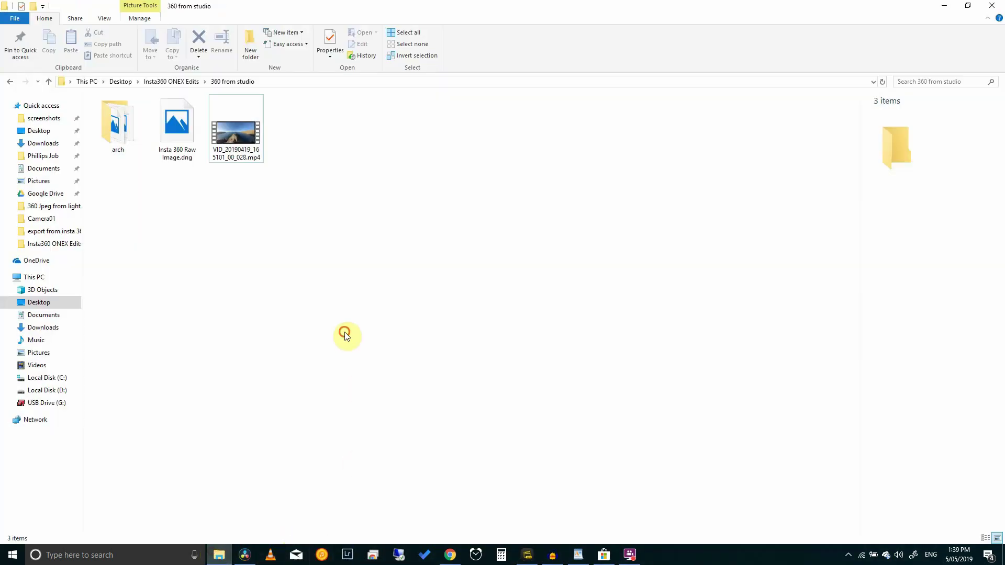
left_click(182, 135)
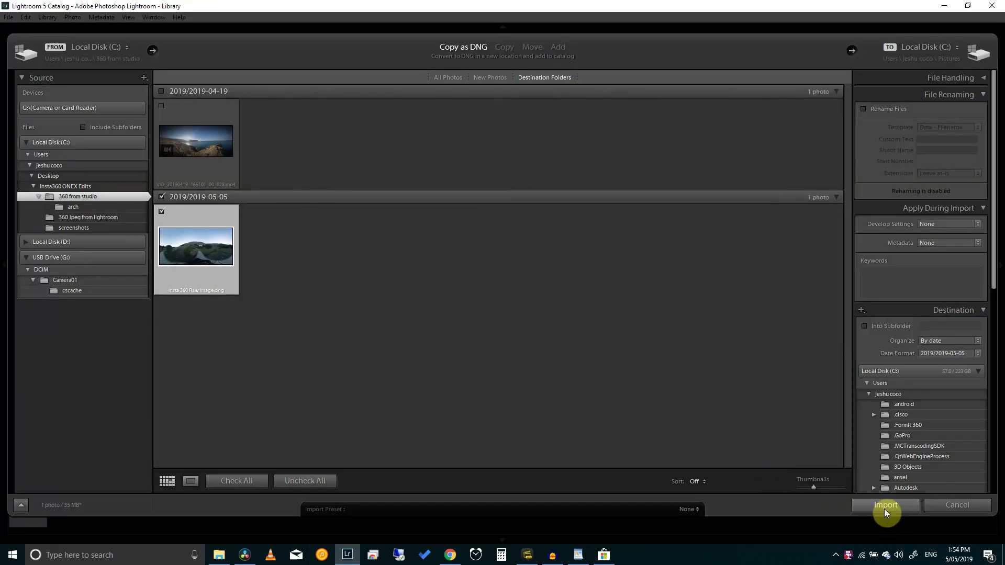
left_click(885, 506)
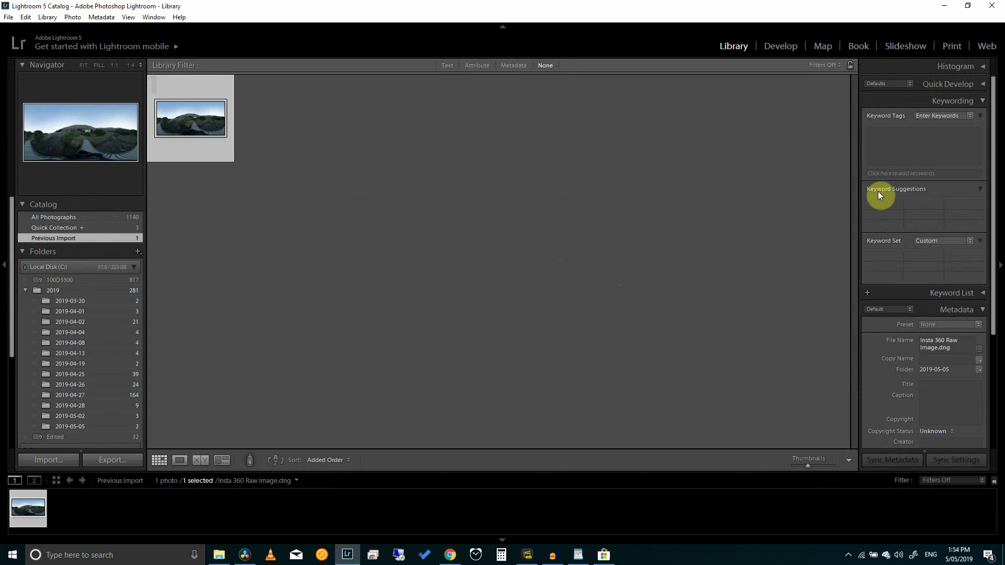
Step: In Develop, lift shadows and clarity, darken the curve's shadows, and tint shadows blue at saturation 12
left_click(778, 48)
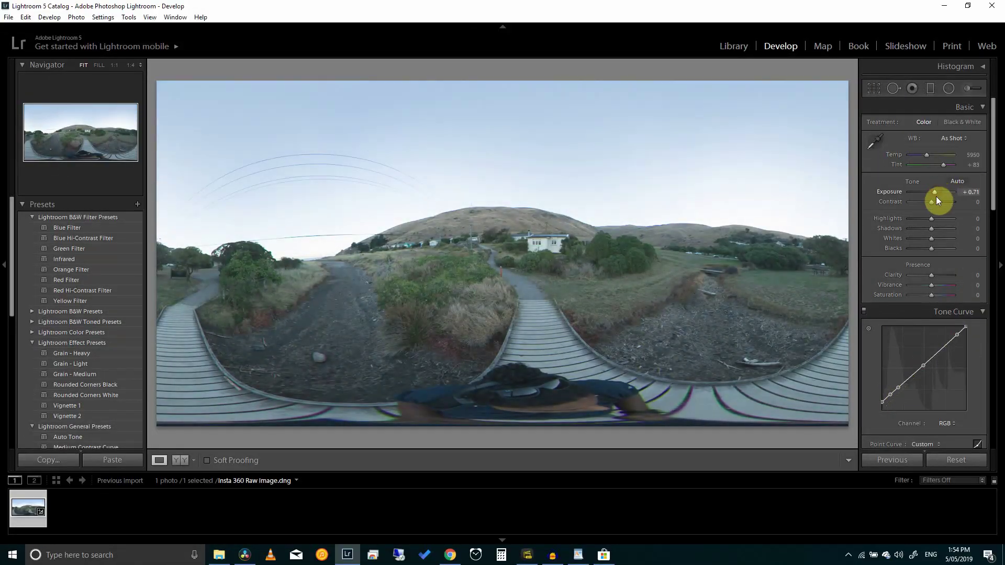
left_click_drag(937, 200, 950, 280)
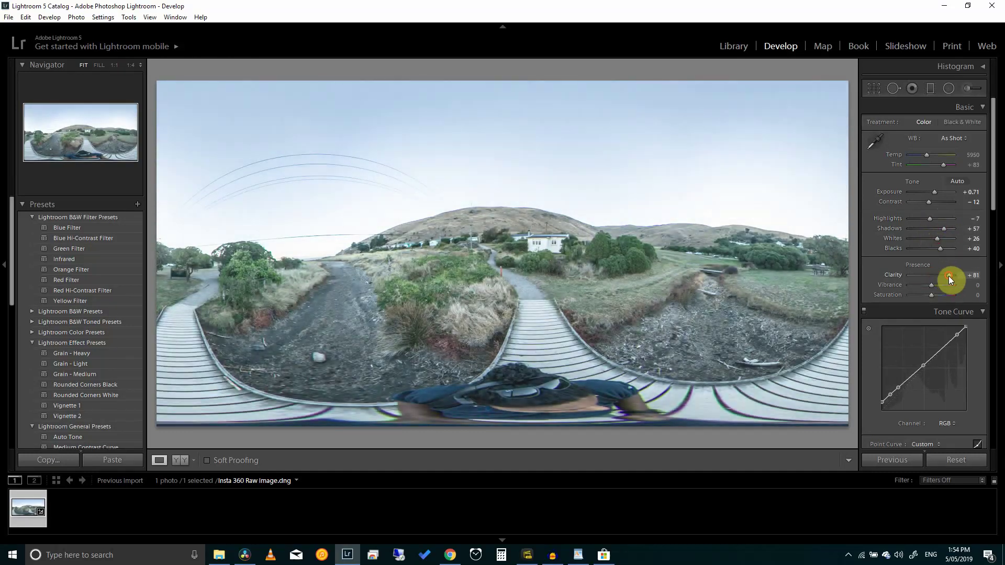
left_click_drag(899, 388, 936, 354)
scroll(893, 401, "down", 10)
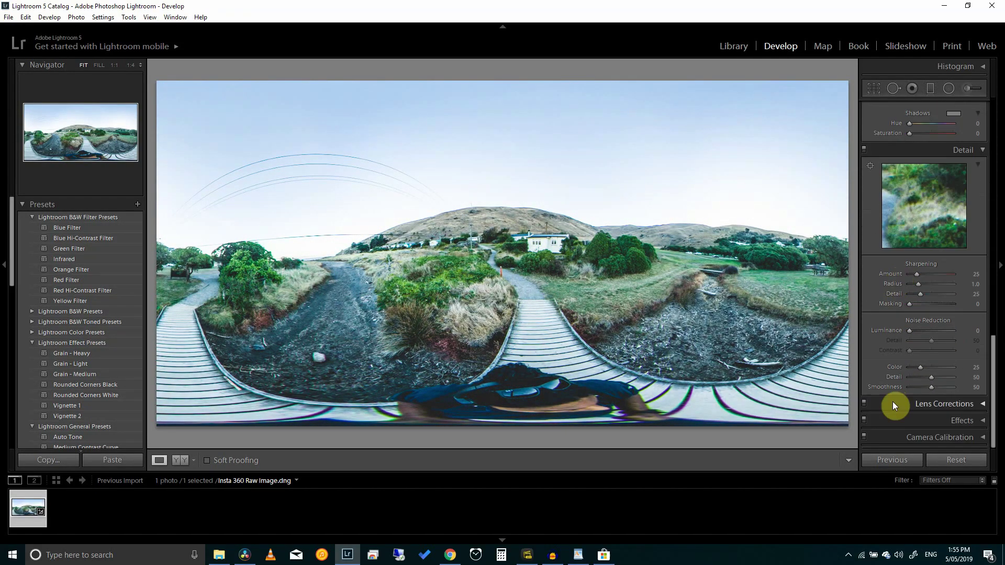
scroll(916, 267, "up", 5)
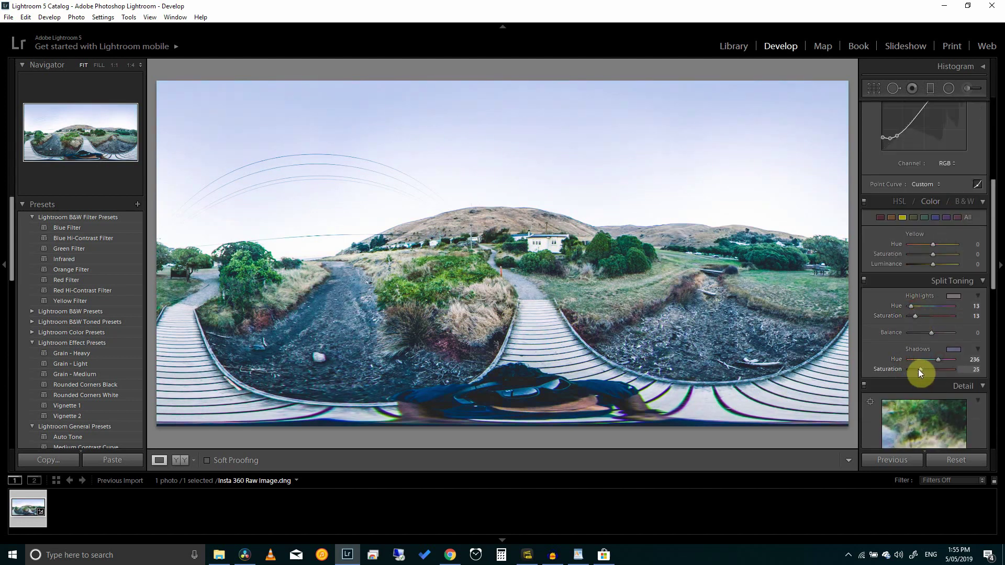
left_click_drag(919, 371, 916, 370)
left_click(941, 359)
left_click_drag(883, 138, 883, 128)
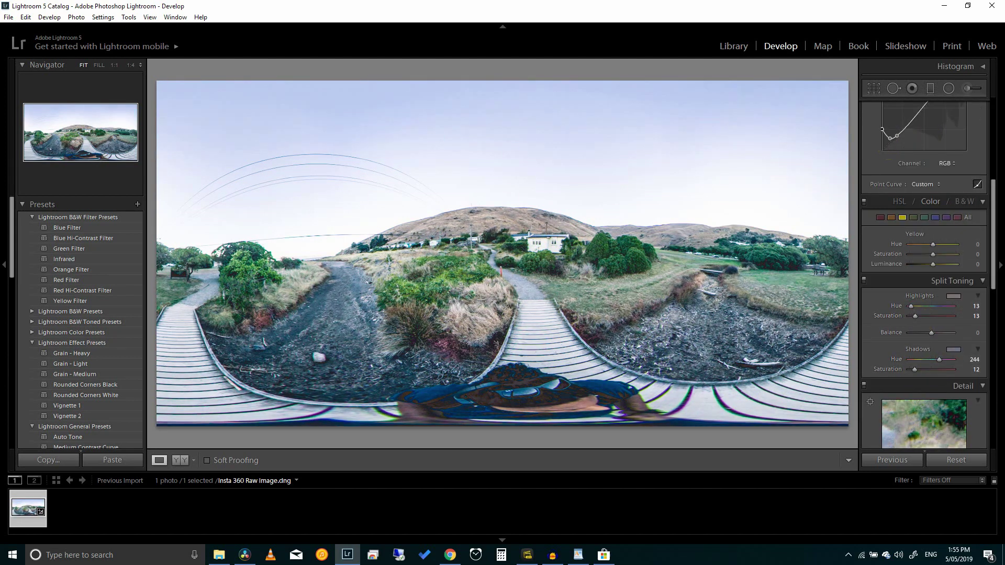
scroll(915, 276, "up", 5)
Step: Export the graded photo as Insta 360 Raw Image.jpg at quality 100, then minimise Lightroom
left_click(8, 17)
left_click(85, 130)
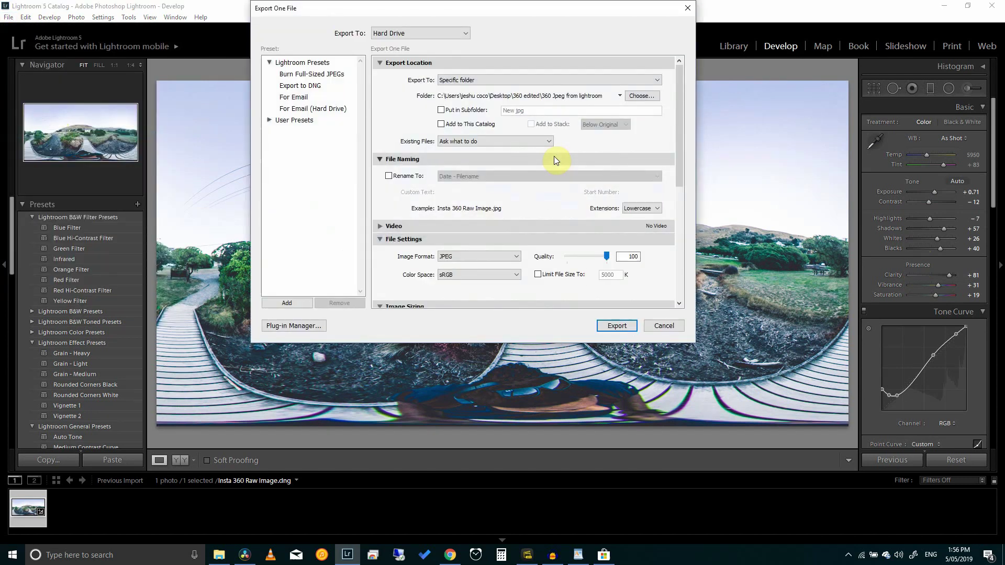
left_click(618, 326)
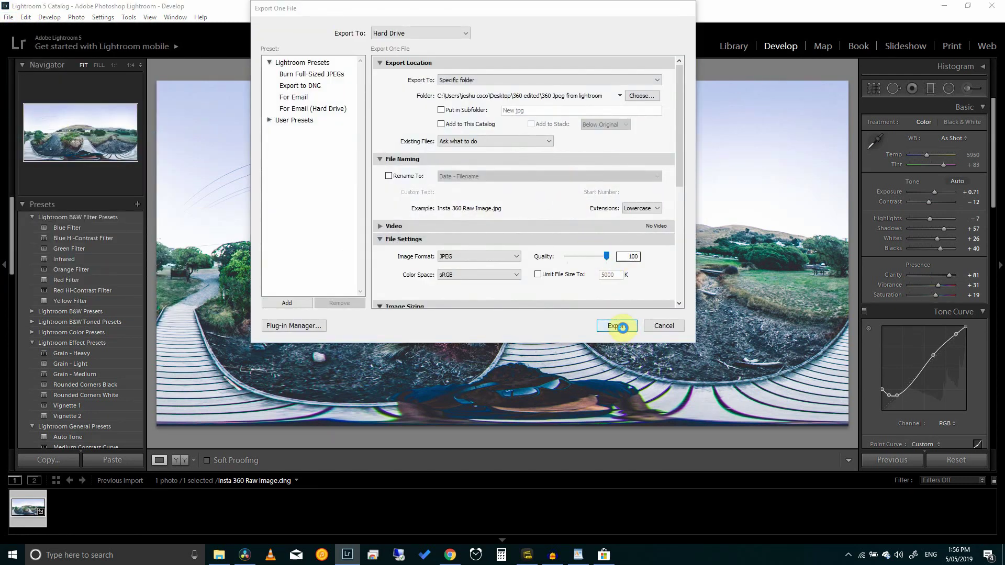
left_click(409, 289)
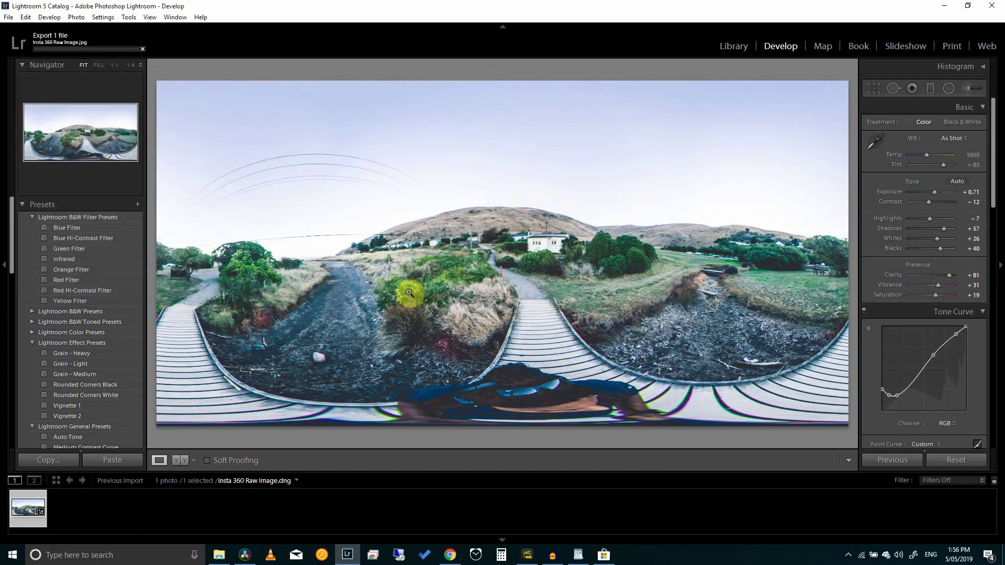
left_click(951, 9)
Step: From Desktop > export from insta 360 studio, drag Insta 360 Raw Image.jpg into Insta360 Studio's footage
left_click(41, 130)
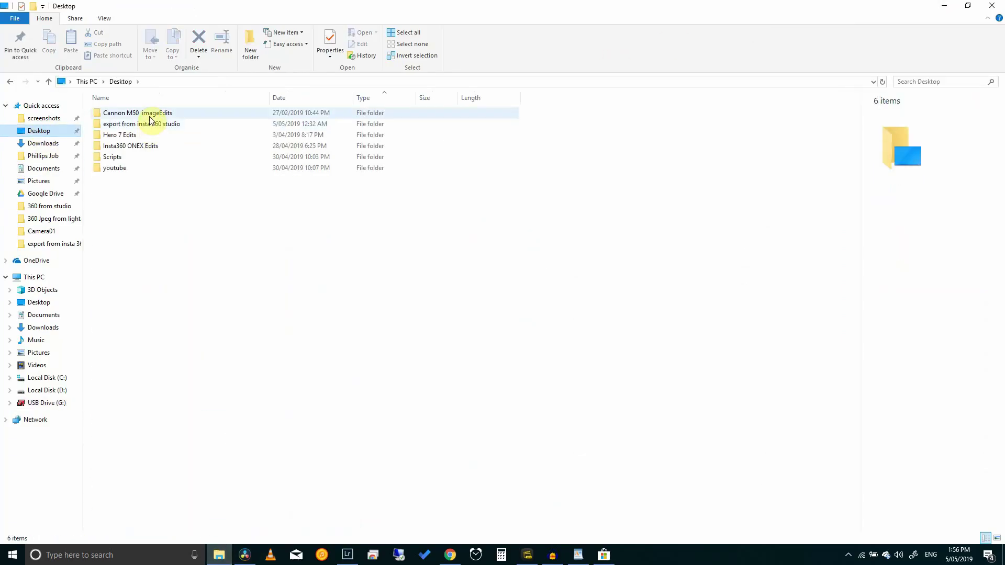
double_click(151, 123)
left_click(356, 143)
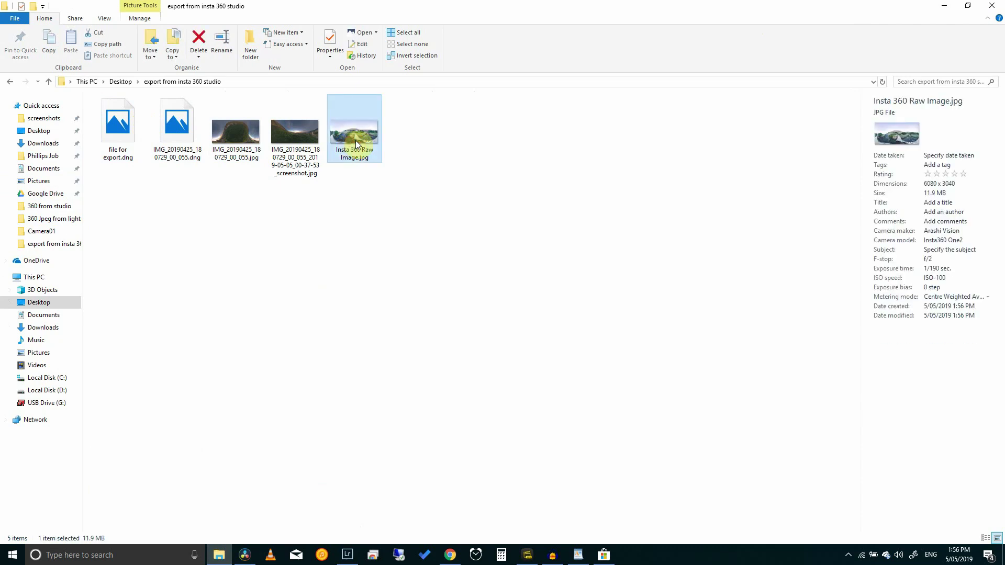
left_click_drag(349, 137, 104, 209)
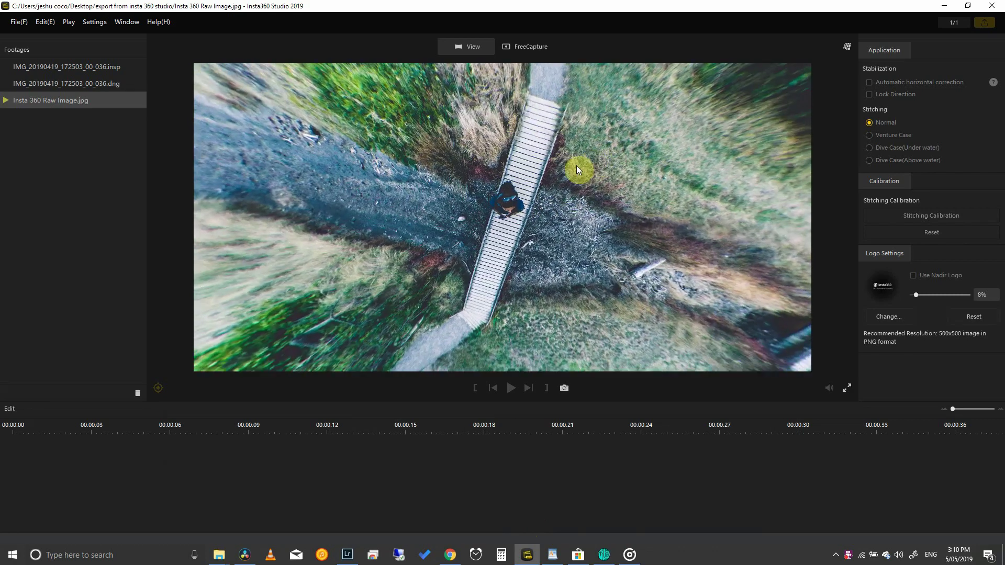
Step: Try the Tiny Planet projection and rotate the view to level the horizon
left_click(847, 46)
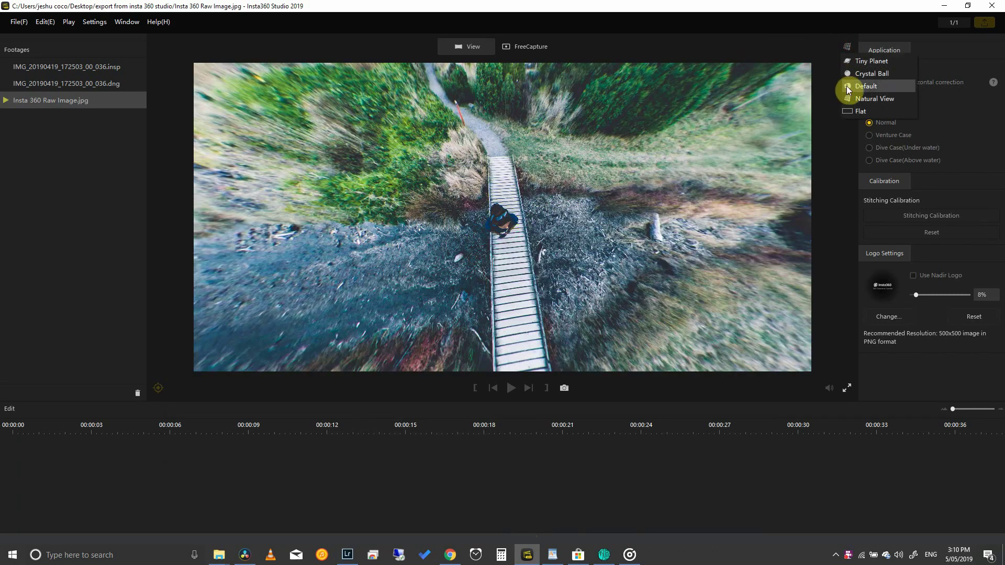
left_click(850, 86)
left_click_drag(658, 207, 612, 153)
Step: Switch the preview to Natural View and tilt it straight down onto the boardwalk
left_click(847, 47)
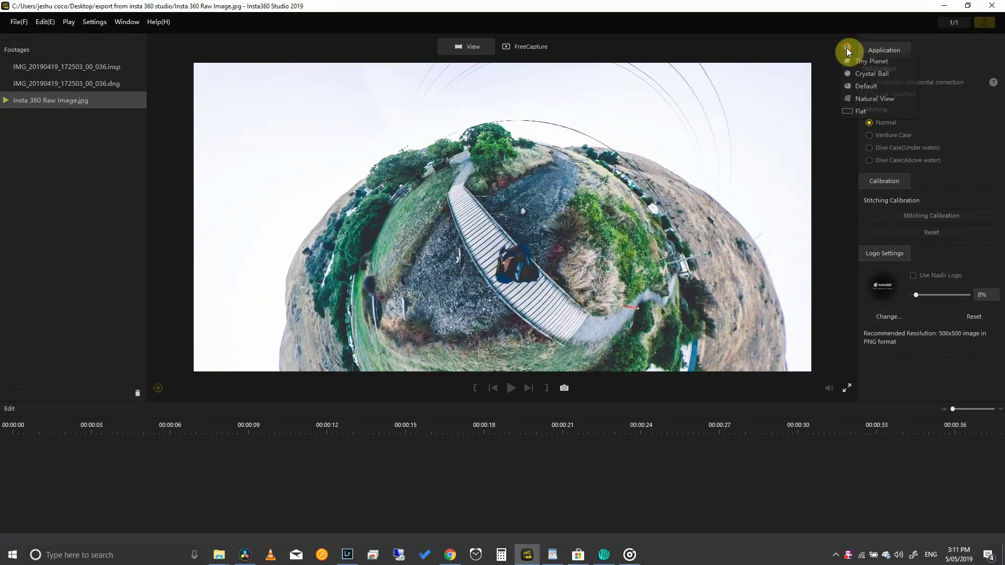
left_click(849, 102)
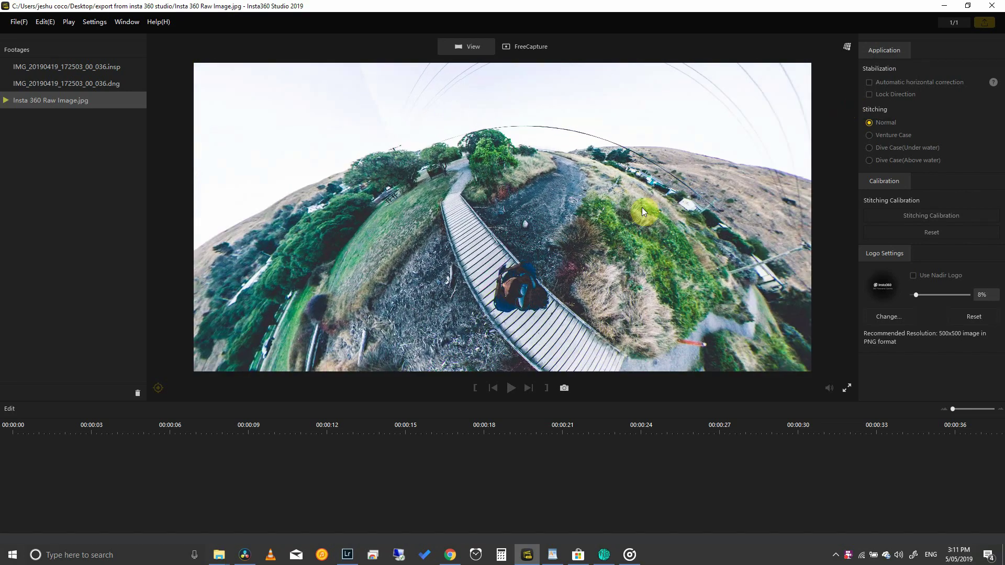
left_click_drag(614, 268, 533, 253)
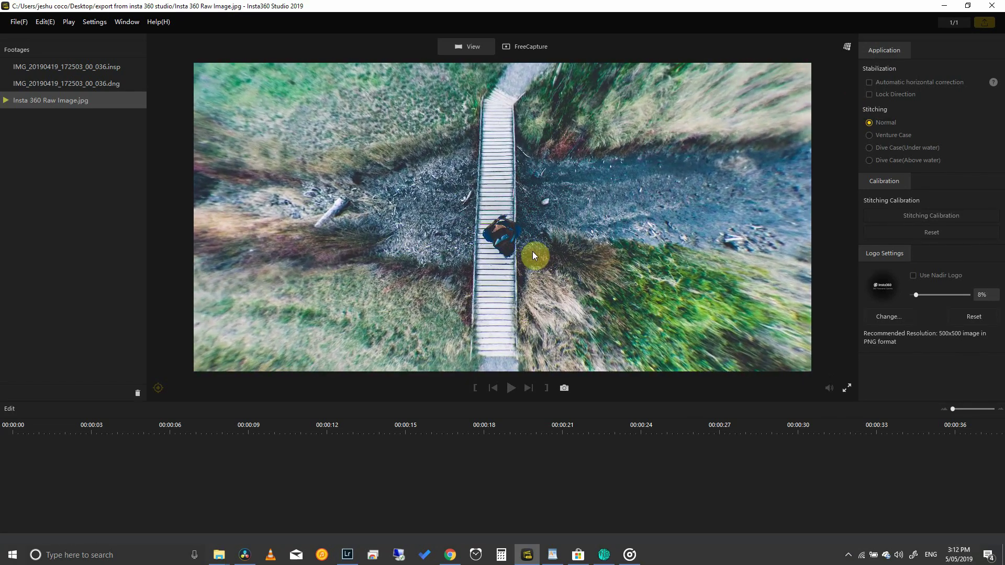
Step: Save the top-down frame as Insta 360 Raw Image_2019-05-05_15-12-03_screenshot.jpg with its default name
left_click(564, 389)
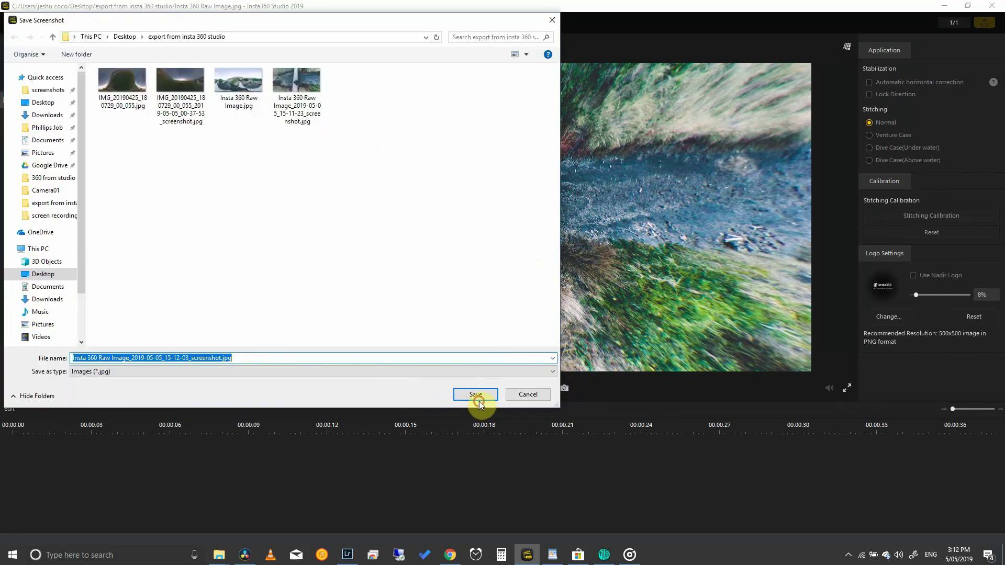
left_click(477, 395)
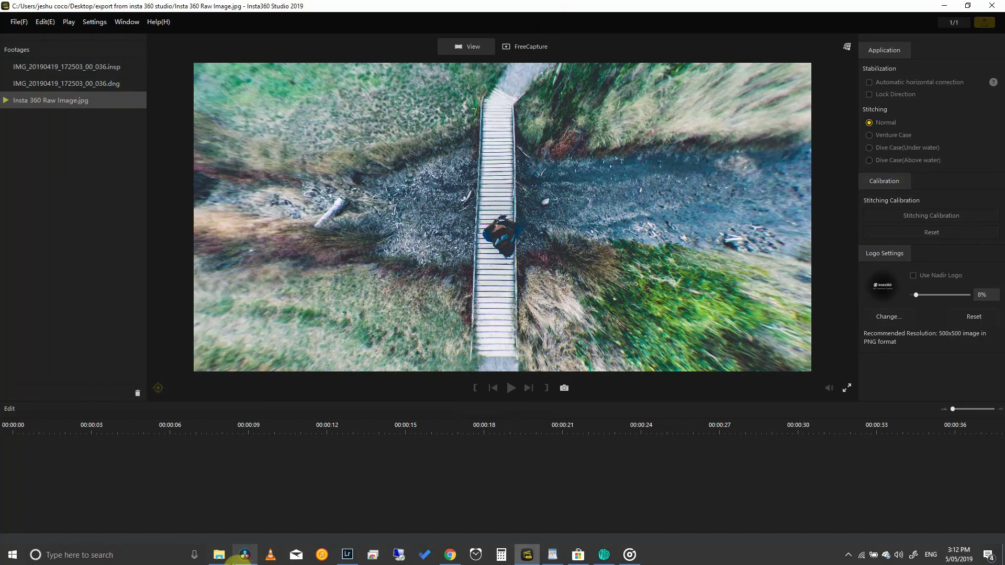
mouse_move(230, 559)
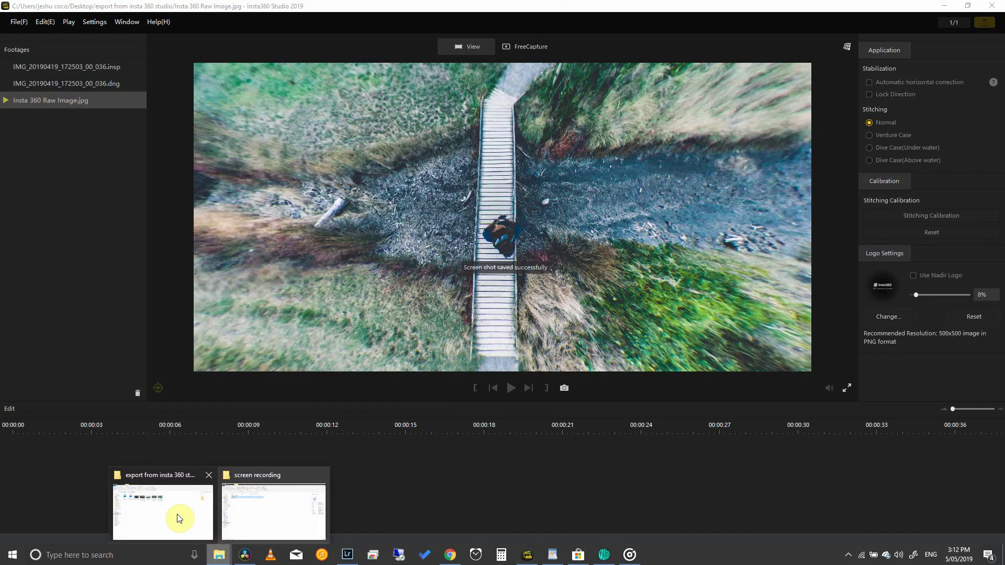